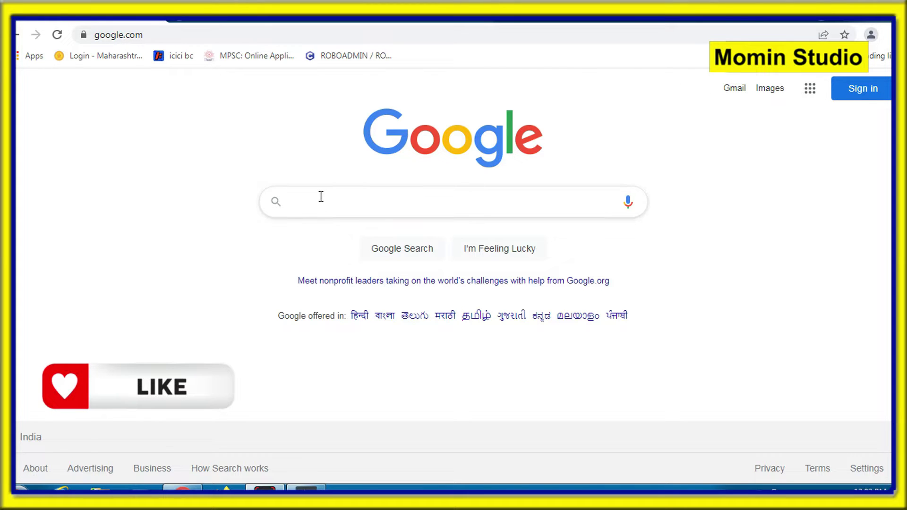
Search Google for 'pdf to jpg' and scroll the results to the pdf2jpg.net entry.
{"action": "left_click", "coordinate": [289, 201]}
{"action": "key", "text": "BackSpace"}
{"action": "type", "text": "pdf"}
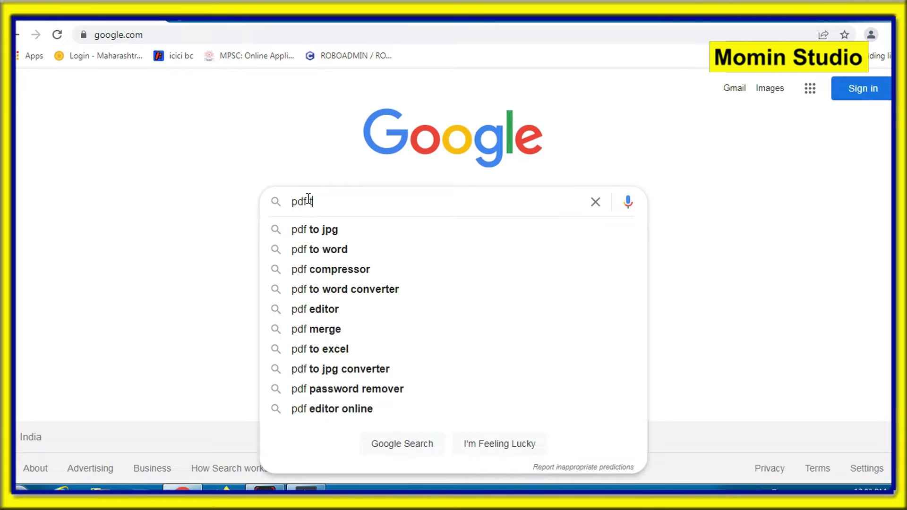
{"action": "type", "text": " to"}
{"action": "left_click", "coordinate": [314, 229]}
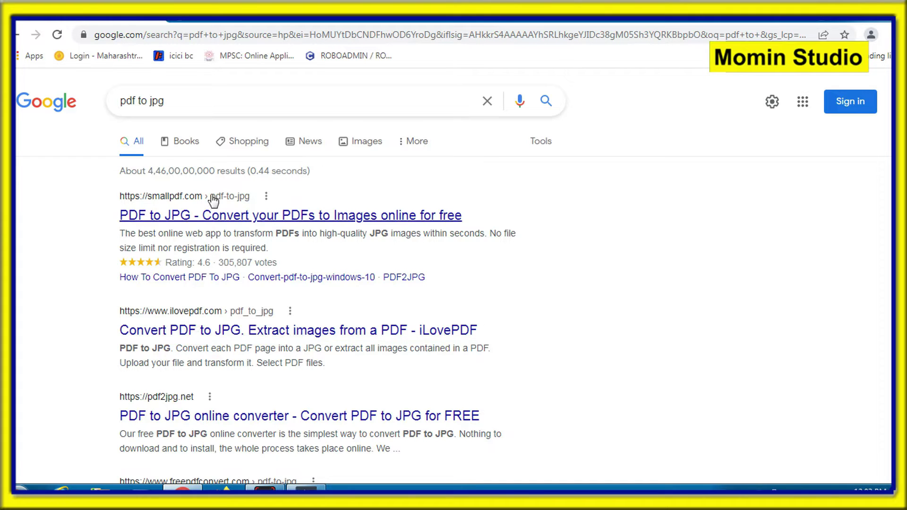
{"action": "scroll", "coordinate": [194, 325], "scroll_direction": "down", "scroll_amount": 1}
{"action": "scroll", "coordinate": [236, 316], "scroll_direction": "up", "scroll_amount": 1}
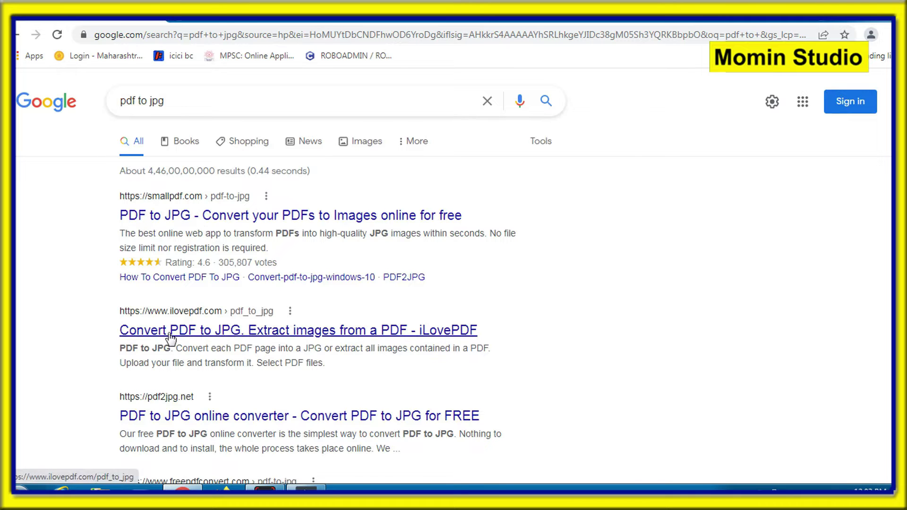
{"action": "scroll", "coordinate": [175, 335], "scroll_direction": "down", "scroll_amount": 1}
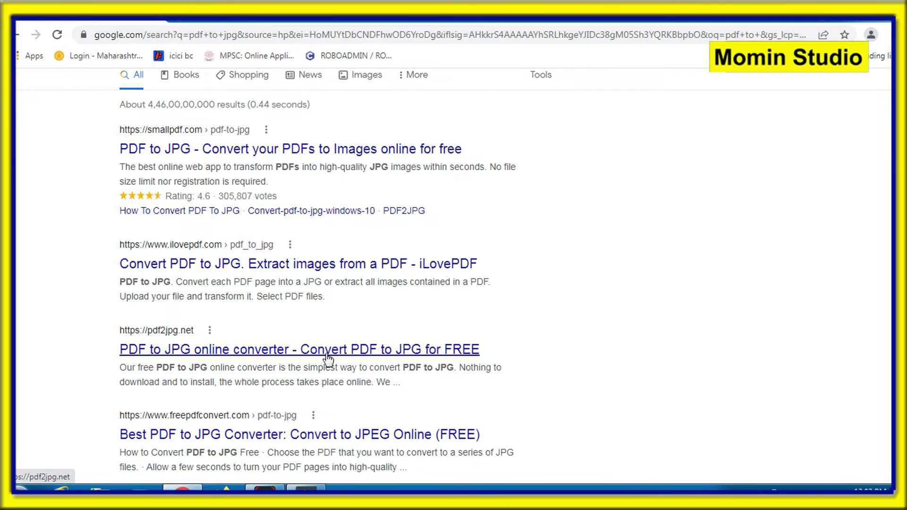
{"action": "scroll", "coordinate": [283, 293], "scroll_direction": "up", "scroll_amount": 1}
{"action": "scroll", "coordinate": [313, 326], "scroll_direction": "down", "scroll_amount": 2}
Open pdf2jpg.net from the results and keep JPG quality at Excellent - 300dpi.
{"action": "left_click", "coordinate": [274, 290]}
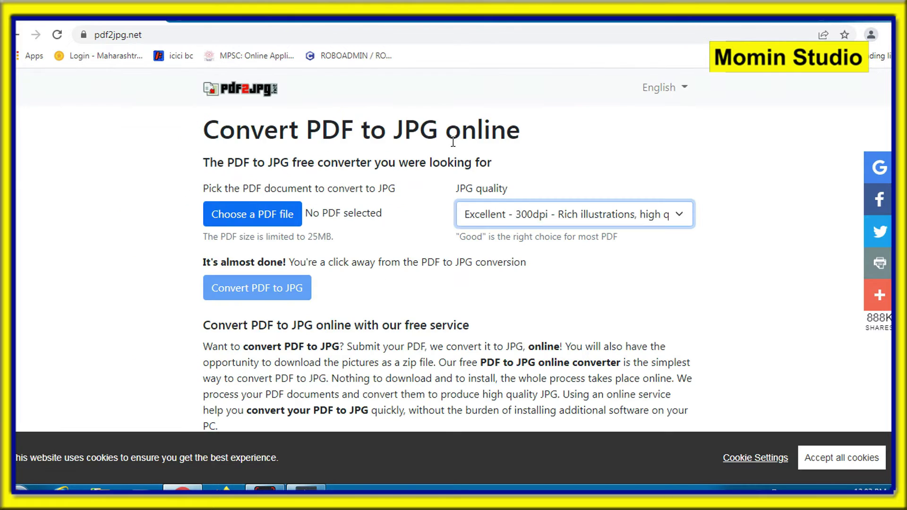
{"action": "left_click_drag", "start_coordinate": [314, 127], "coordinate": [491, 128]}
{"action": "left_click", "coordinate": [548, 154]}
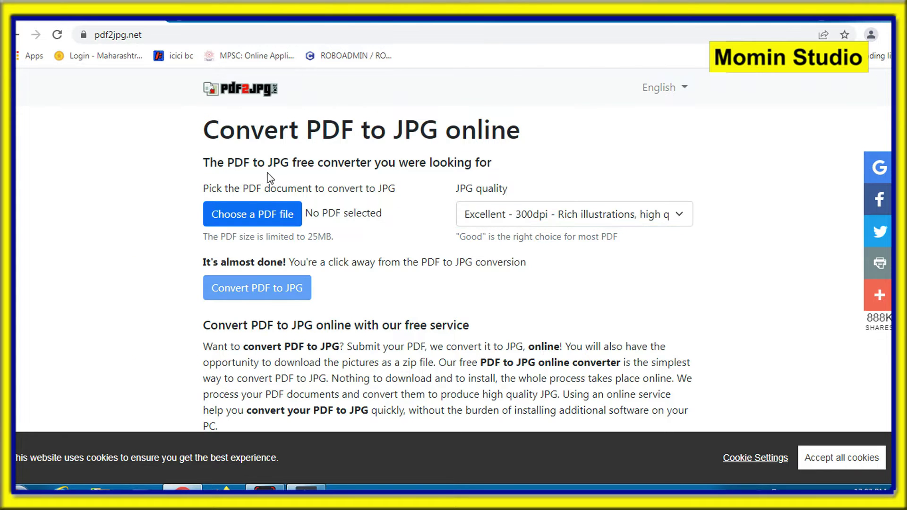
{"action": "left_click_drag", "start_coordinate": [208, 162], "coordinate": [489, 161]}
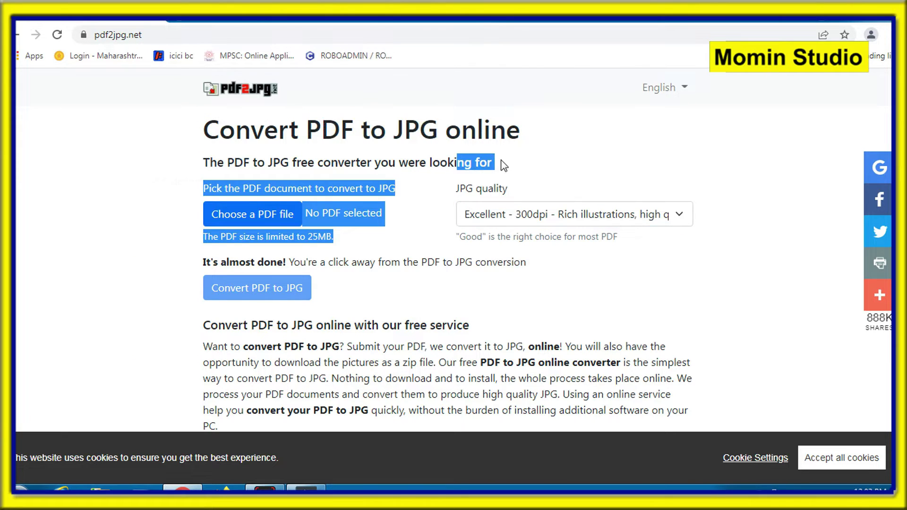
{"action": "left_click", "coordinate": [377, 162]}
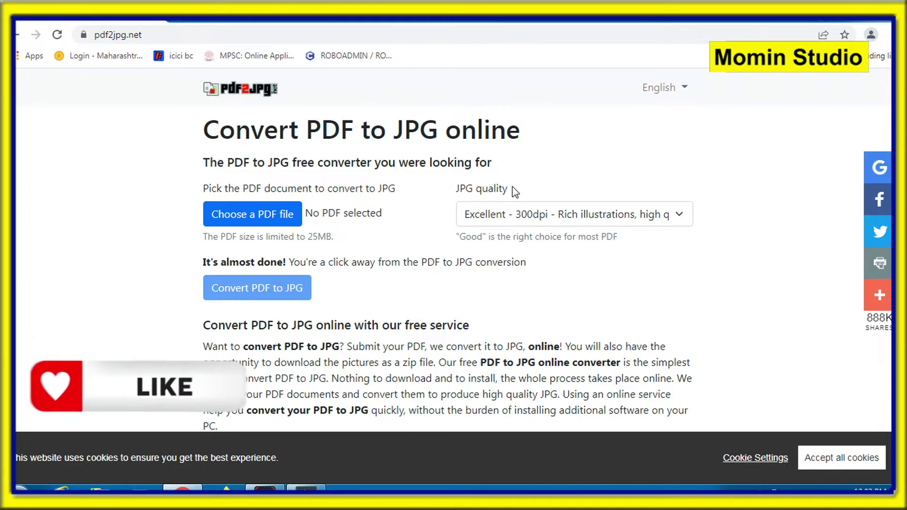
{"action": "left_click", "coordinate": [504, 216]}
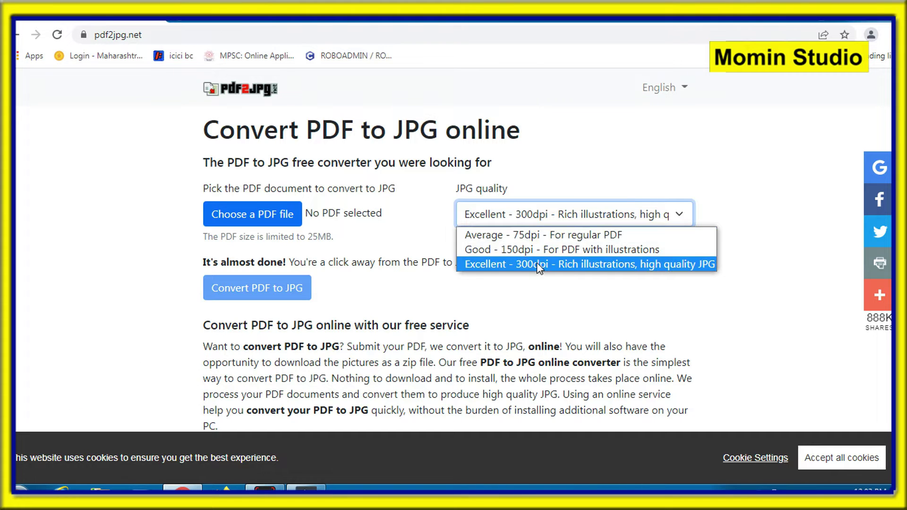
{"action": "left_click", "coordinate": [522, 266]}
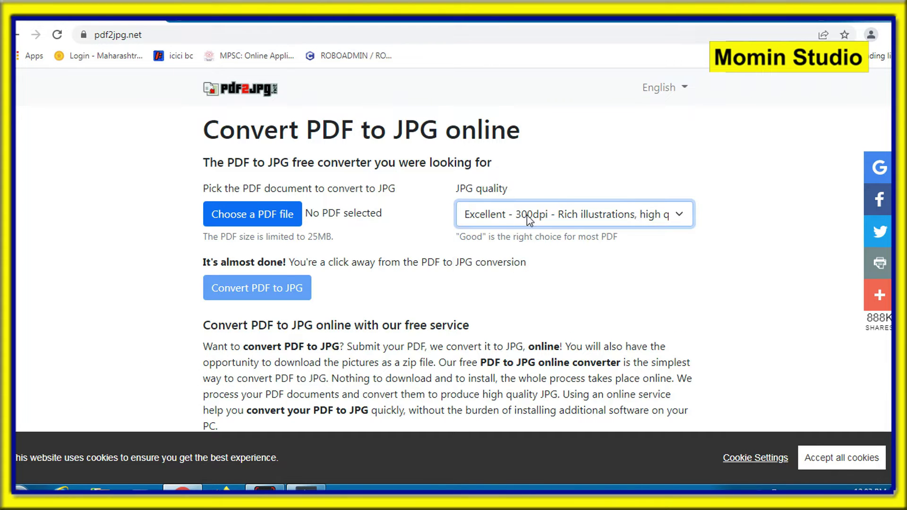
Choose the KK PDF, convert it to JPG, and download KK-page-001.jpg.
{"action": "left_click", "coordinate": [247, 215]}
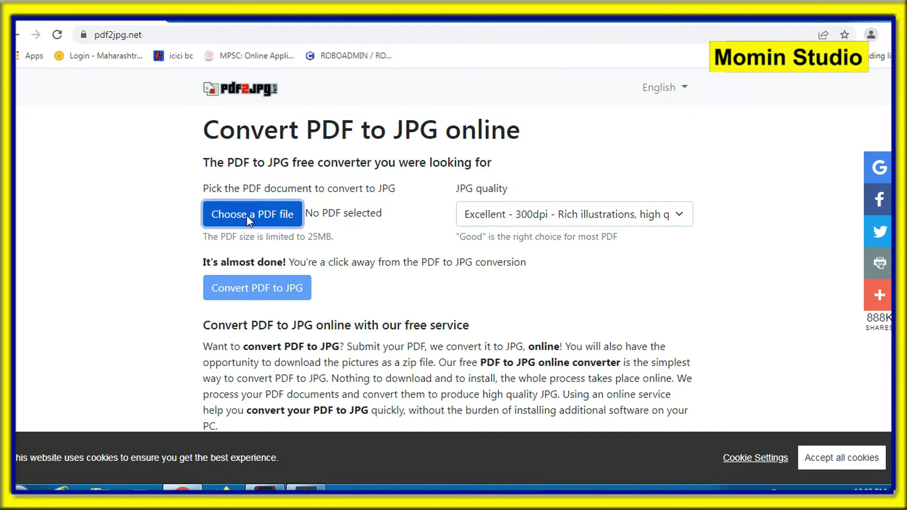
{"action": "scroll", "coordinate": [176, 160], "scroll_direction": "down", "scroll_amount": 5}
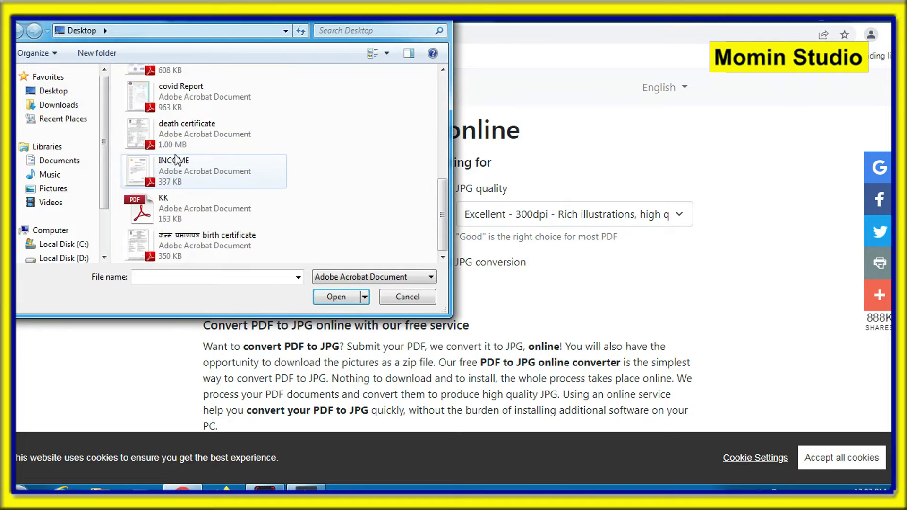
{"action": "scroll", "coordinate": [176, 160], "scroll_direction": "up", "scroll_amount": 3}
{"action": "scroll", "coordinate": [444, 189], "scroll_direction": "down", "scroll_amount": 2}
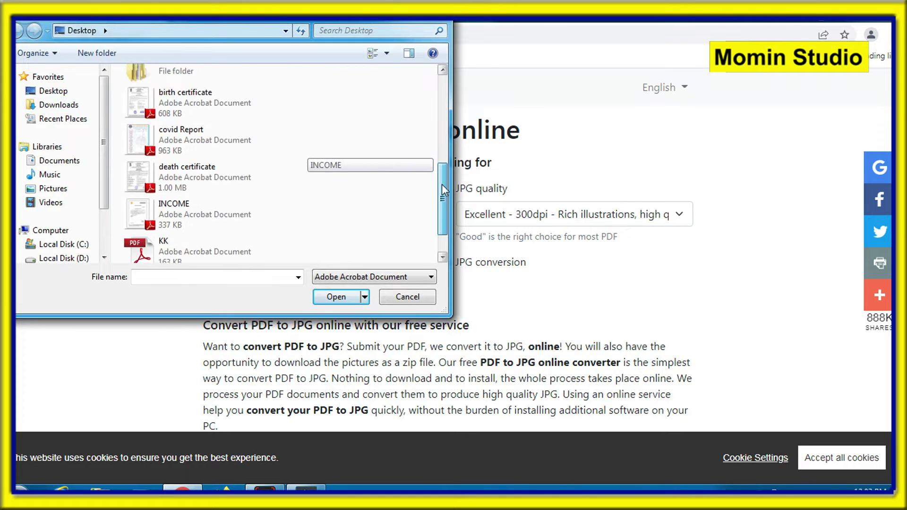
{"action": "scroll", "coordinate": [444, 189], "scroll_direction": "down", "scroll_amount": 2}
{"action": "left_click", "coordinate": [199, 207]}
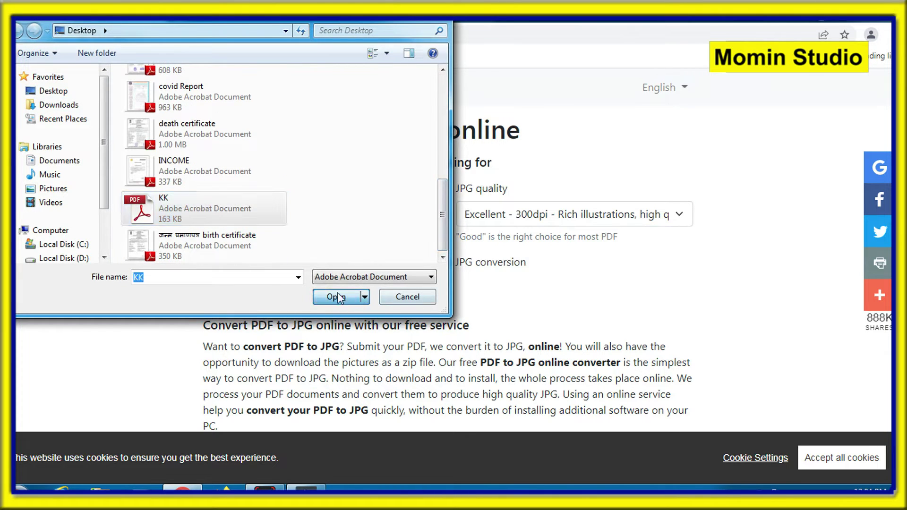
{"action": "left_click", "coordinate": [337, 297]}
{"action": "left_click", "coordinate": [284, 291]}
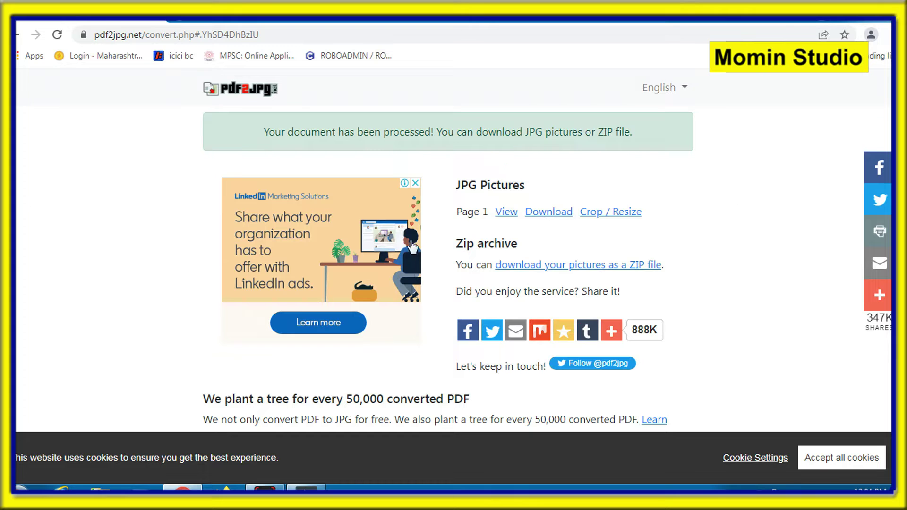
{"action": "left_click", "coordinate": [556, 213]}
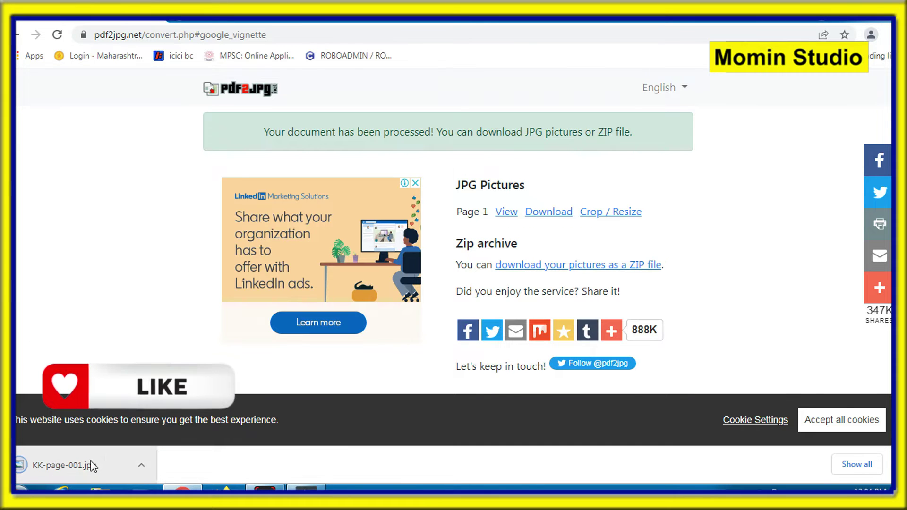
{"action": "left_click", "coordinate": [50, 468]}
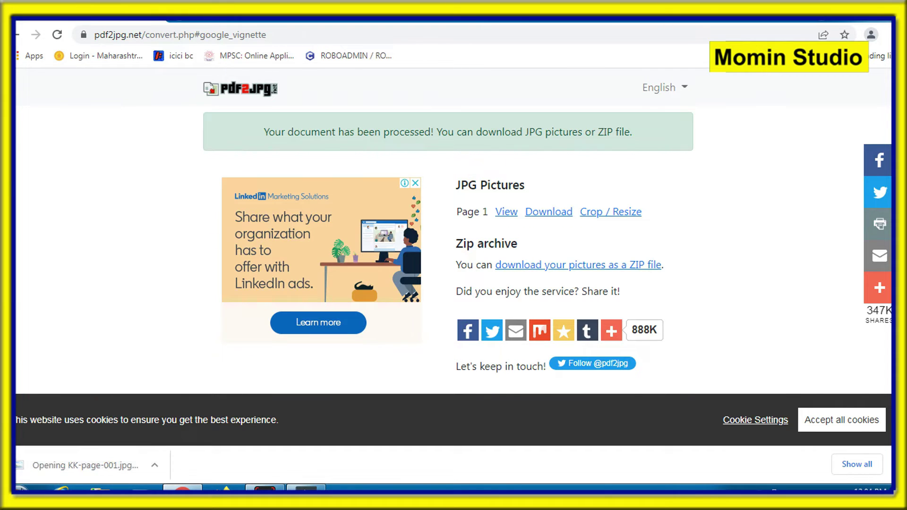
{"action": "scroll", "coordinate": [494, 286], "scroll_direction": "up", "scroll_amount": 4}
{"action": "scroll", "coordinate": [494, 285], "scroll_direction": "down", "scroll_amount": 3}
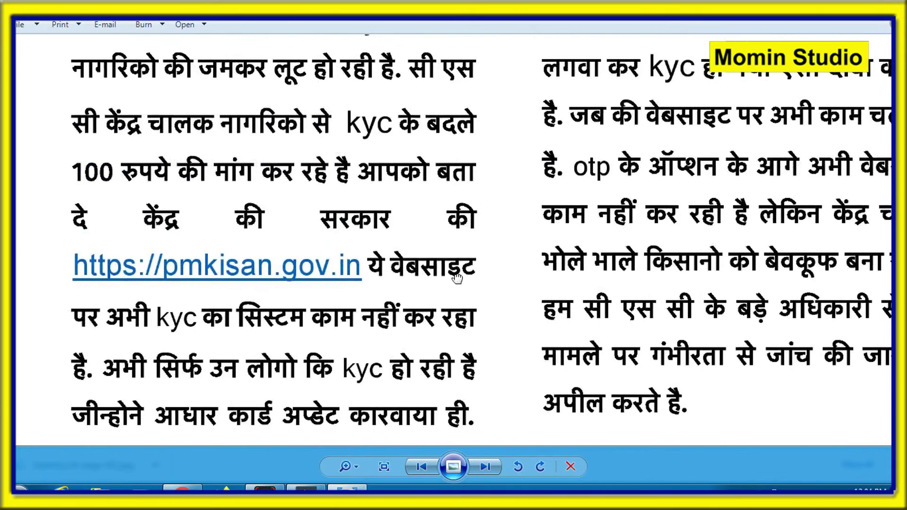
{"action": "scroll", "coordinate": [442, 263], "scroll_direction": "down", "scroll_amount": 2}
{"action": "scroll", "coordinate": [424, 250], "scroll_direction": "up", "scroll_amount": 1}
{"action": "scroll", "coordinate": [425, 198], "scroll_direction": "up", "scroll_amount": 1}
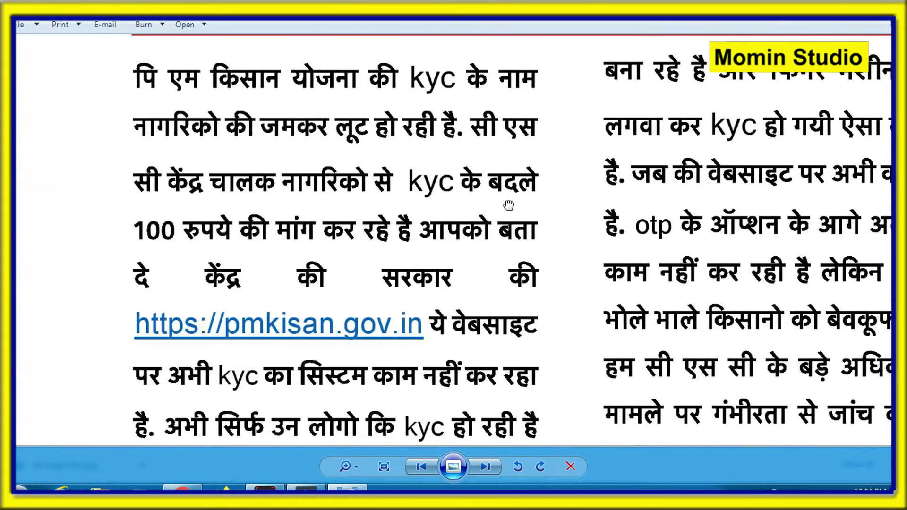
{"action": "scroll", "coordinate": [508, 206], "scroll_direction": "up", "scroll_amount": 1}
{"action": "scroll", "coordinate": [494, 206], "scroll_direction": "up", "scroll_amount": 1}
{"action": "scroll", "coordinate": [446, 213], "scroll_direction": "down", "scroll_amount": 1}
{"action": "scroll", "coordinate": [461, 208], "scroll_direction": "up", "scroll_amount": 1}
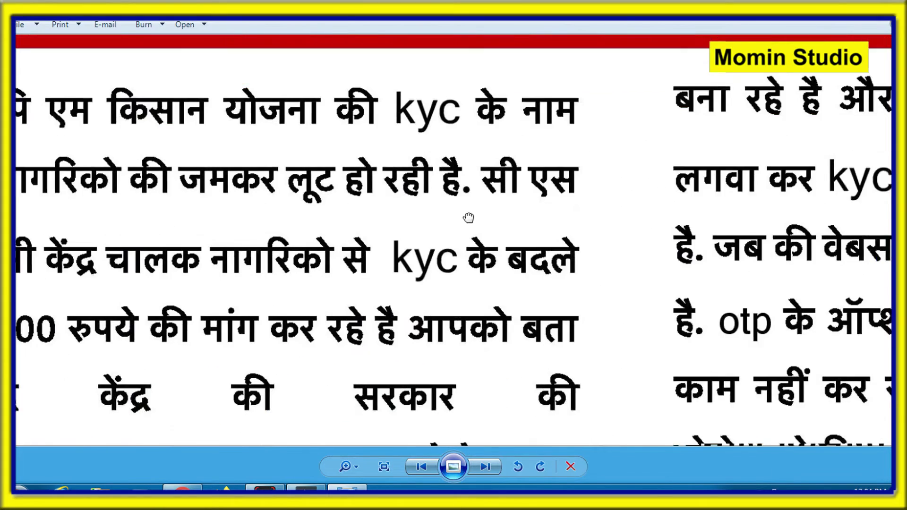
{"action": "scroll", "coordinate": [520, 236], "scroll_direction": "up", "scroll_amount": 1}
{"action": "scroll", "coordinate": [552, 243], "scroll_direction": "up", "scroll_amount": 1}
{"action": "scroll", "coordinate": [562, 242], "scroll_direction": "down", "scroll_amount": 2}
{"action": "scroll", "coordinate": [562, 241], "scroll_direction": "down", "scroll_amount": 1}
{"action": "scroll", "coordinate": [561, 240], "scroll_direction": "down", "scroll_amount": 1}
{"action": "scroll", "coordinate": [562, 240], "scroll_direction": "up", "scroll_amount": 1}
{"action": "scroll", "coordinate": [559, 243], "scroll_direction": "down", "scroll_amount": 1}
{"action": "scroll", "coordinate": [555, 245], "scroll_direction": "up", "scroll_amount": 1}
{"action": "scroll", "coordinate": [548, 247], "scroll_direction": "up", "scroll_amount": 1}
{"action": "scroll", "coordinate": [546, 248], "scroll_direction": "down", "scroll_amount": 2}
{"action": "scroll", "coordinate": [416, 252], "scroll_direction": "up", "scroll_amount": 2}
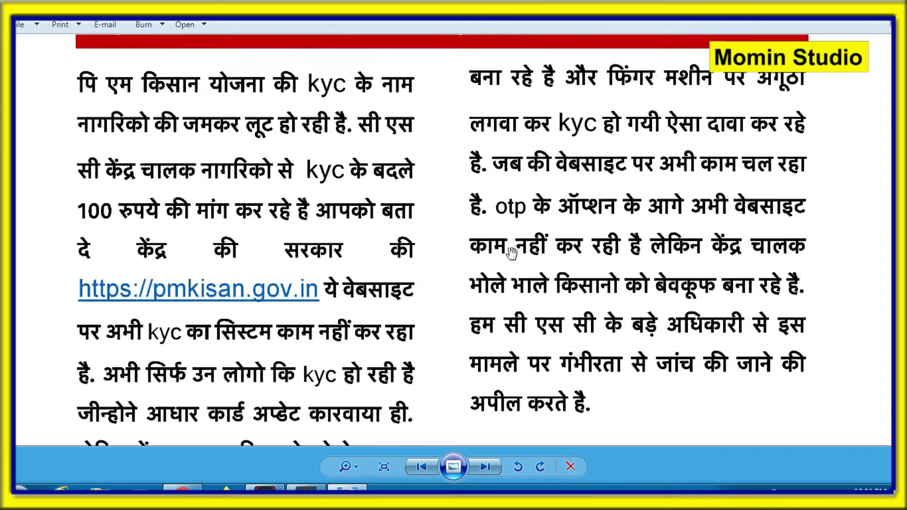
{"action": "scroll", "coordinate": [516, 243], "scroll_direction": "down", "scroll_amount": 2}
Close the photo viewer and search Google for 'jpg to pdf' in a new tab.
{"action": "key", "text": "alt+F4"}
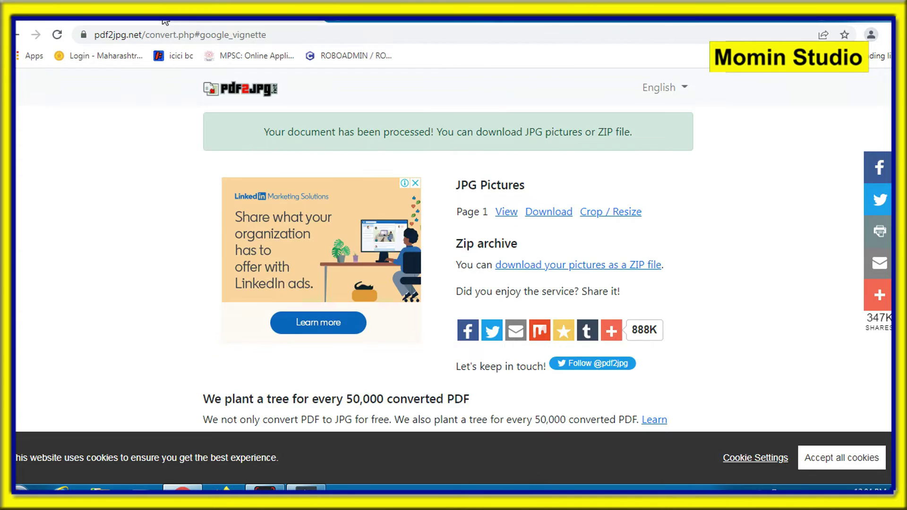
{"action": "key", "text": "ctrl+t"}
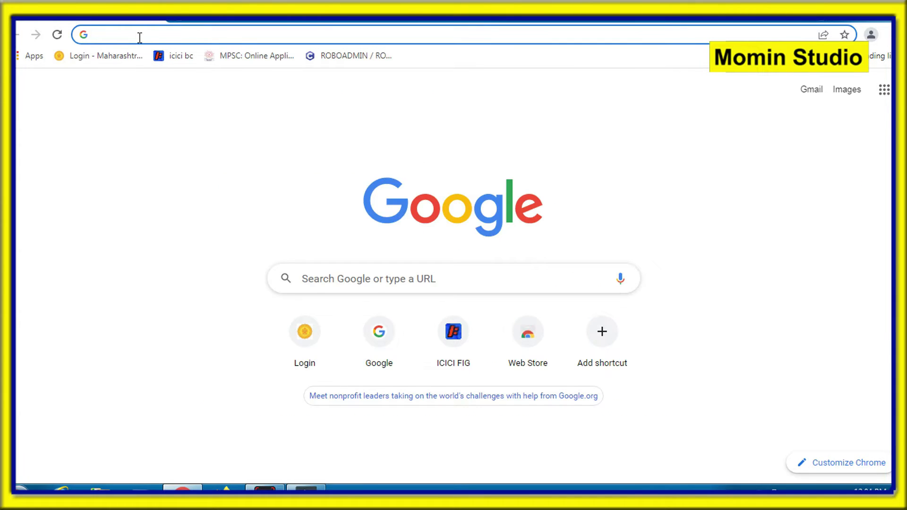
{"action": "type", "text": "jpg"}
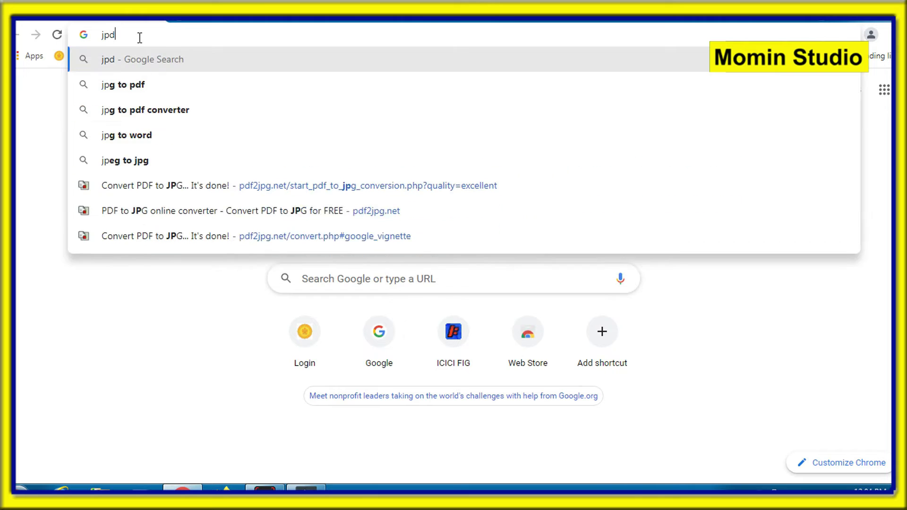
{"action": "key", "text": "Return"}
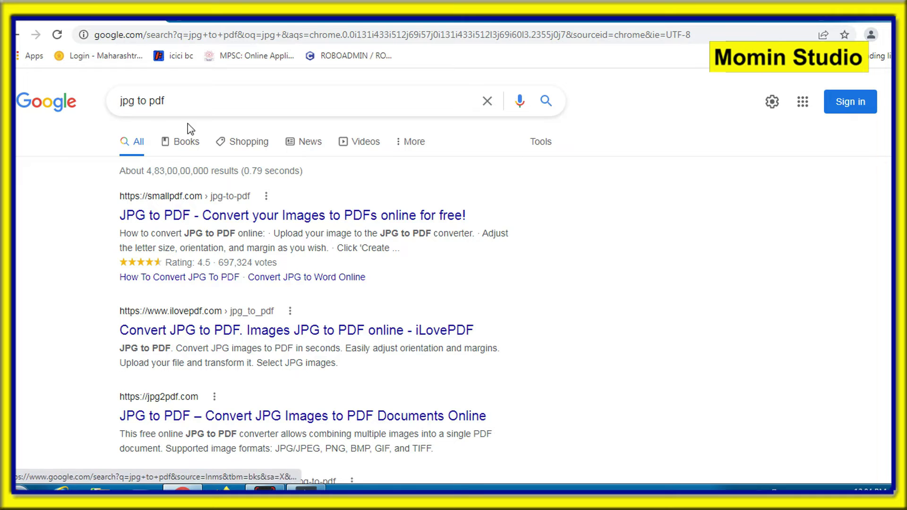
Open Smallpdf's JPG to PDF converter from the search results.
{"action": "scroll", "coordinate": [255, 317], "scroll_direction": "down", "scroll_amount": 2}
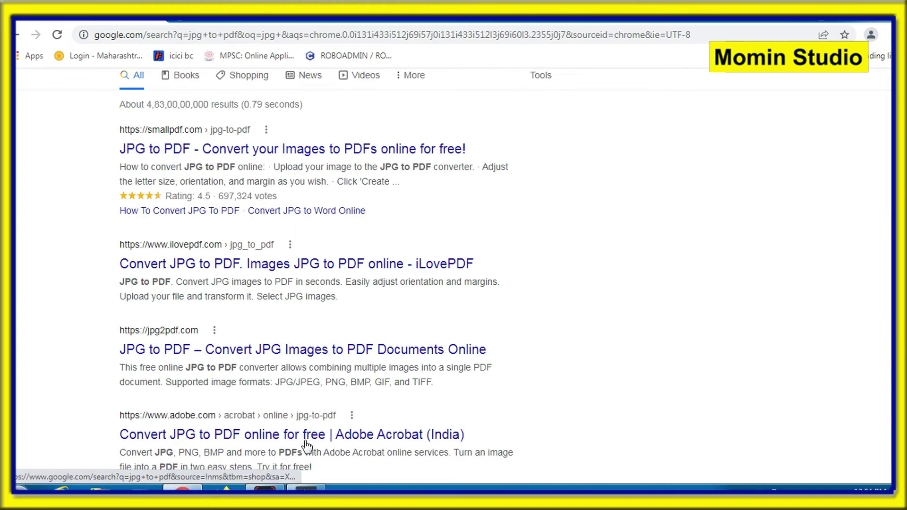
{"action": "scroll", "coordinate": [293, 301], "scroll_direction": "up", "scroll_amount": 1}
{"action": "scroll", "coordinate": [326, 380], "scroll_direction": "down", "scroll_amount": 3}
{"action": "scroll", "coordinate": [326, 380], "scroll_direction": "up", "scroll_amount": 3}
{"action": "left_click", "coordinate": [258, 216]}
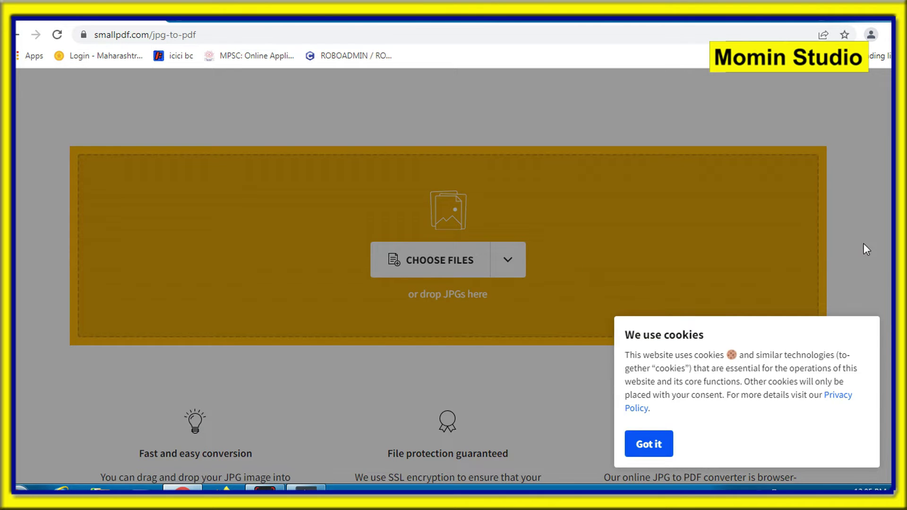
Dismiss the cookie notice and upload the bzblog social media icons image from Downloads.
{"action": "left_click", "coordinate": [650, 444]}
{"action": "left_click", "coordinate": [416, 260]}
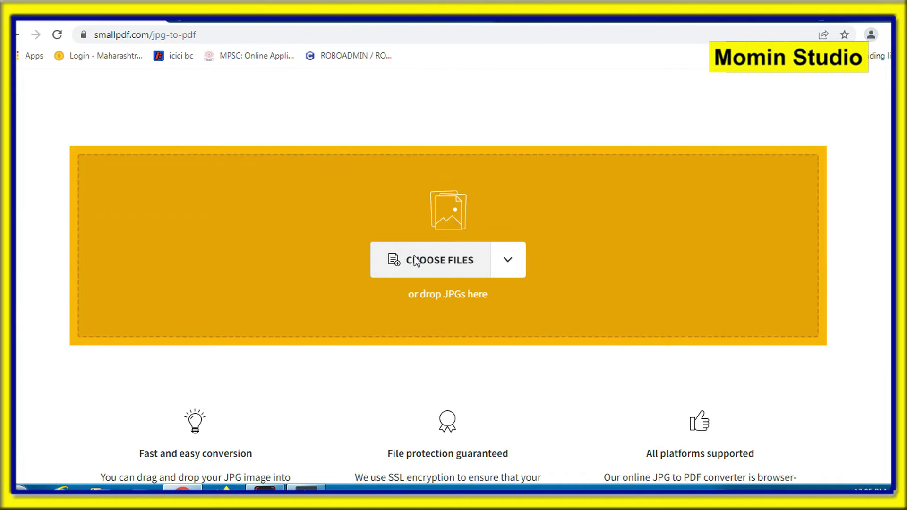
{"action": "left_click", "coordinate": [58, 105]}
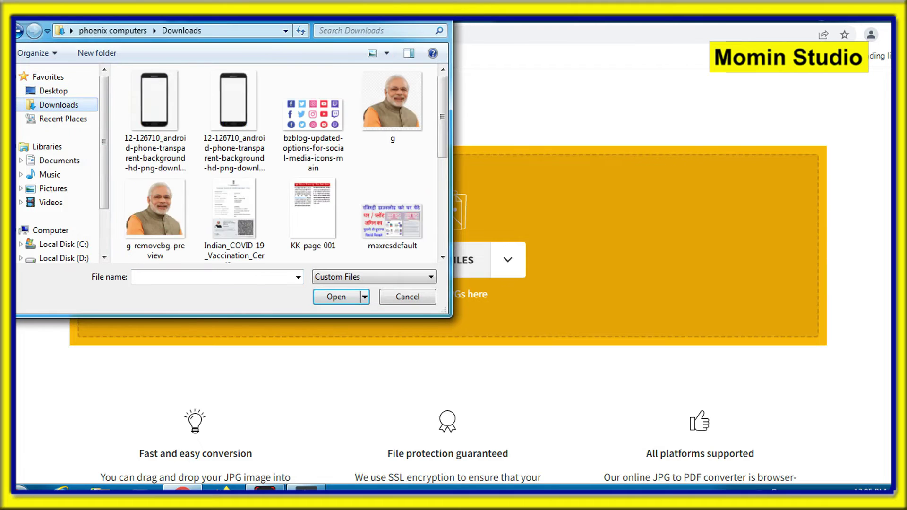
{"action": "left_click", "coordinate": [302, 213]}
{"action": "left_click", "coordinate": [235, 204]}
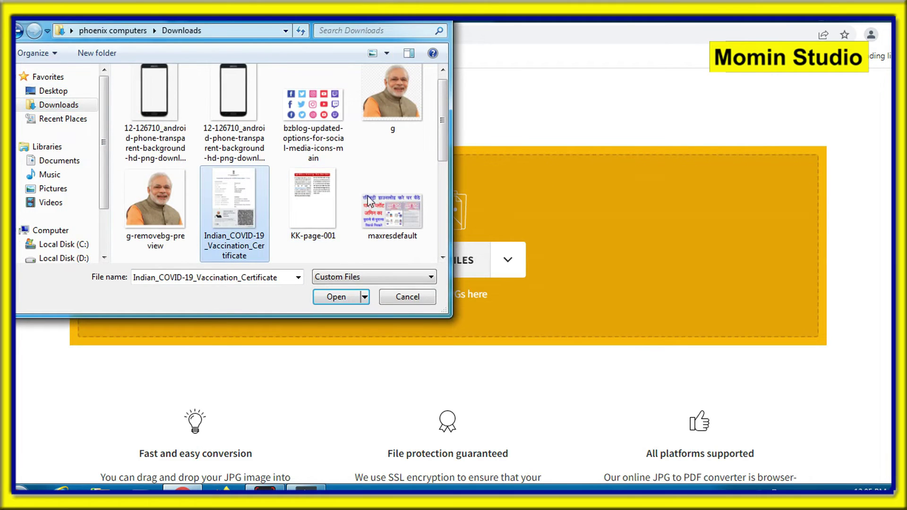
{"action": "left_click", "coordinate": [337, 121]}
{"action": "left_click", "coordinate": [337, 297]}
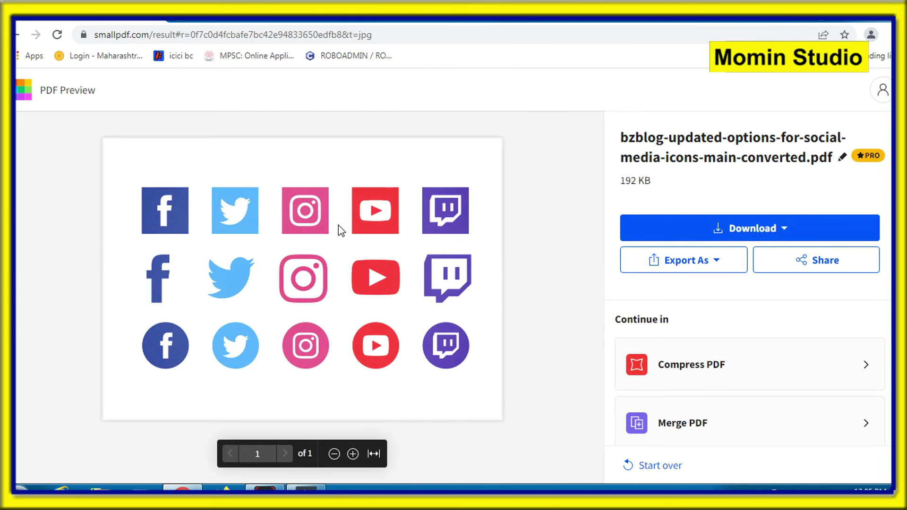
Zoom the PDF preview in and back out, then save the converted PDF to the device.
{"action": "left_click", "coordinate": [352, 454]}
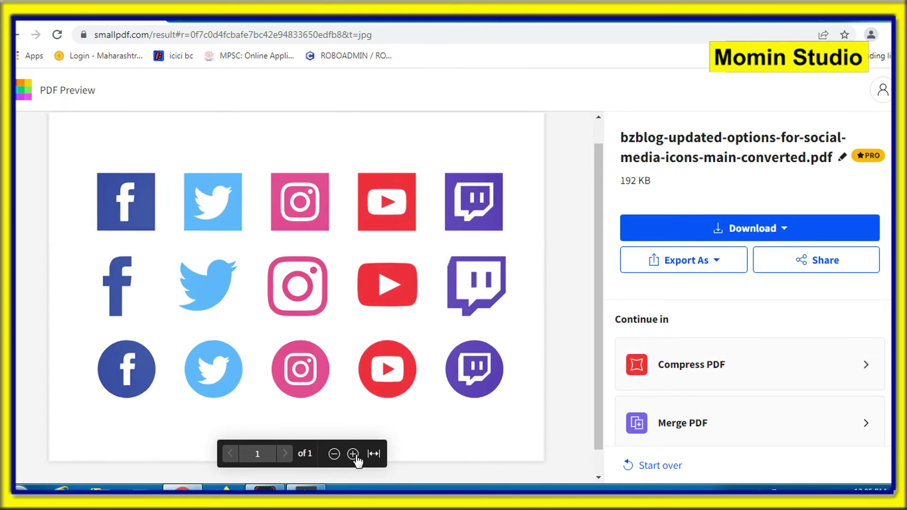
{"action": "left_click", "coordinate": [335, 455]}
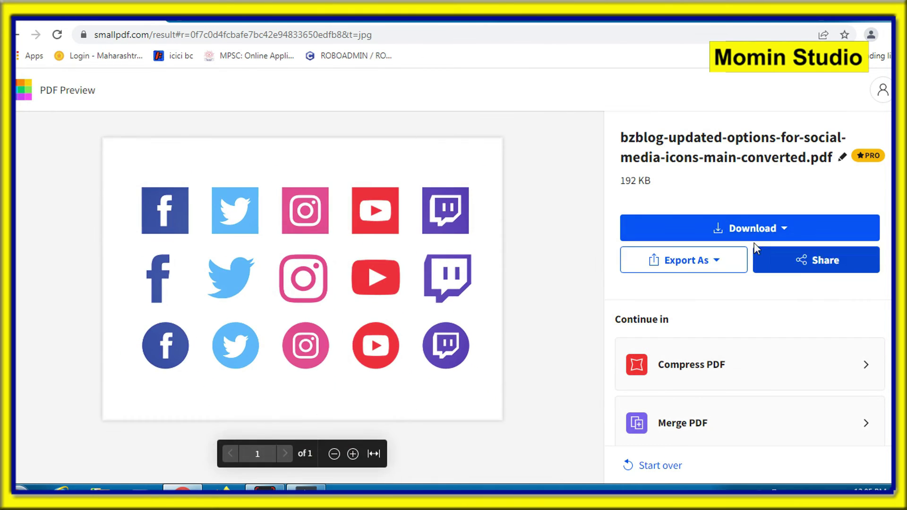
{"action": "left_click", "coordinate": [716, 231]}
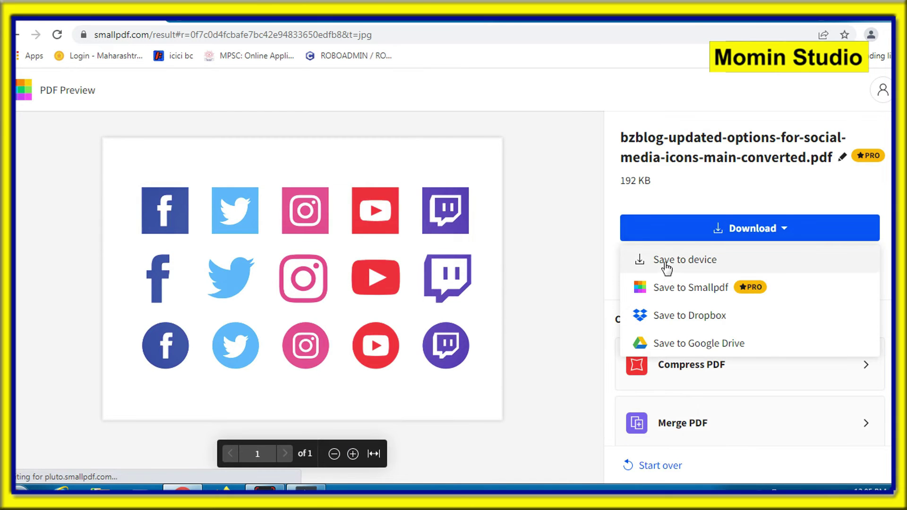
{"action": "left_click", "coordinate": [698, 260]}
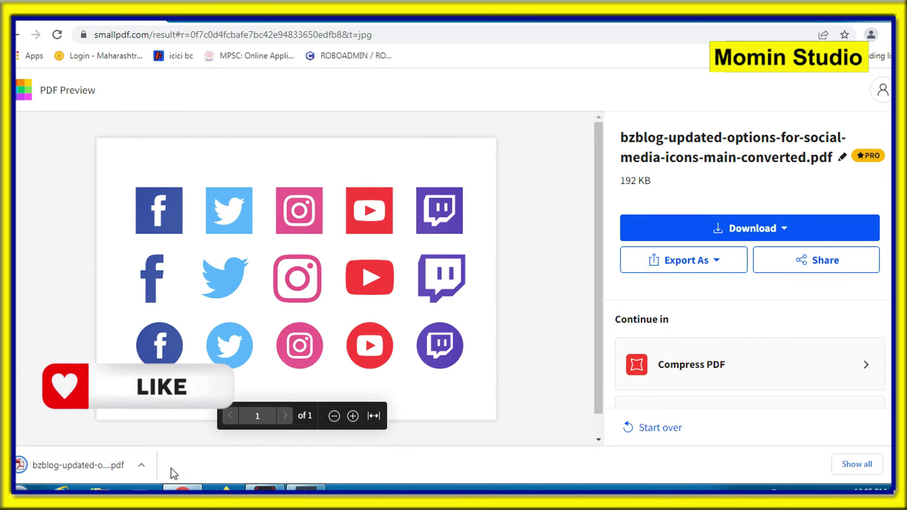
Open the downloaded bzblog converted PDF in Chrome's viewer and scroll through the icons.
{"action": "left_click", "coordinate": [78, 465]}
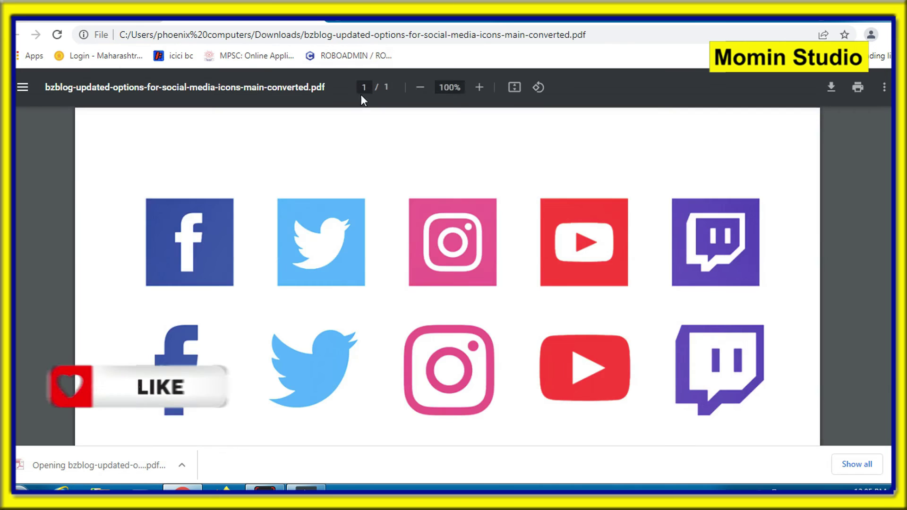
{"action": "scroll", "coordinate": [583, 278], "scroll_direction": "down", "scroll_amount": 4}
{"action": "scroll", "coordinate": [575, 293], "scroll_direction": "up", "scroll_amount": 4}
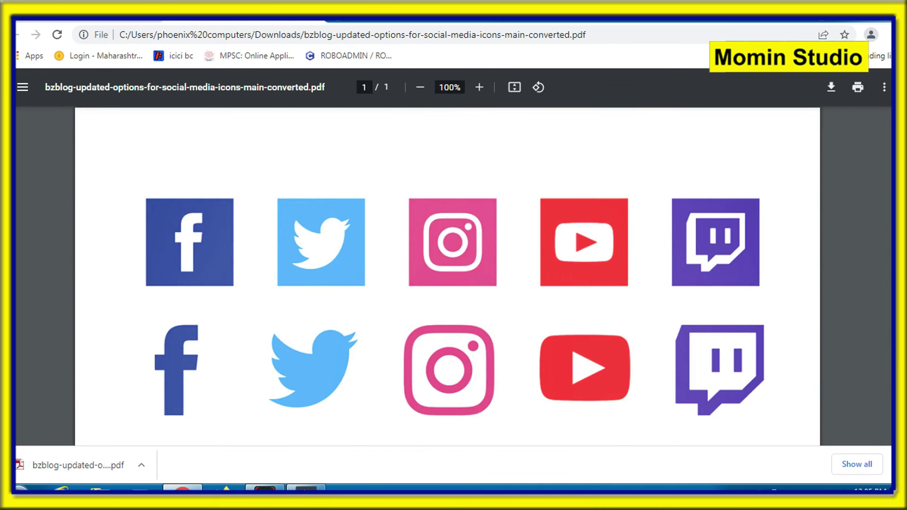